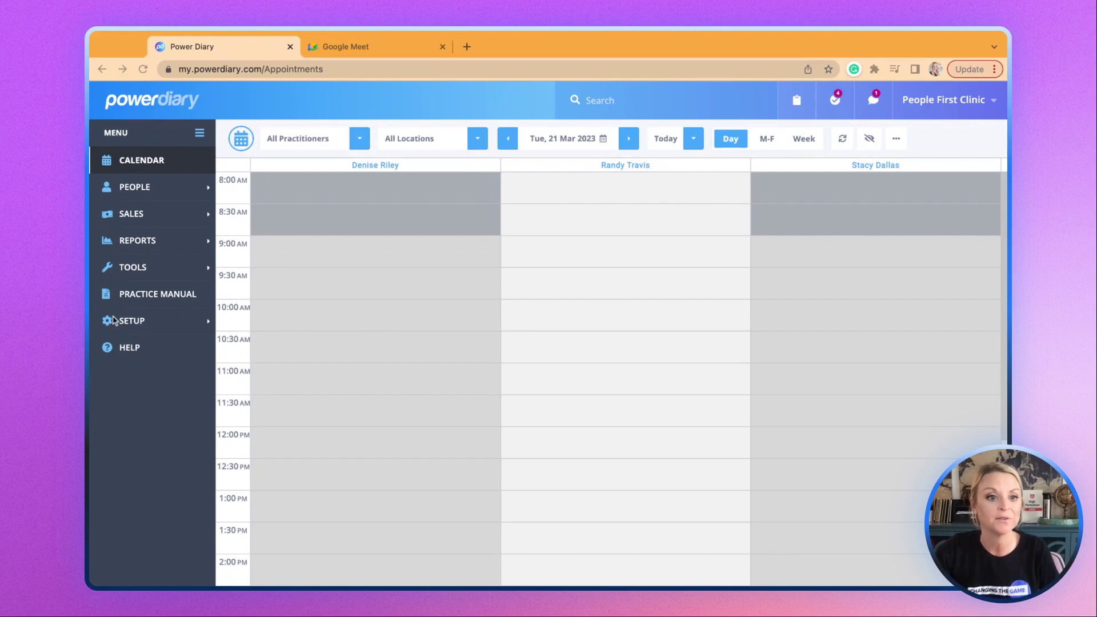
Turn on Enable Client Form Authentication in Setup > Configuration > Communication and save the settings.
left_click(136, 321)
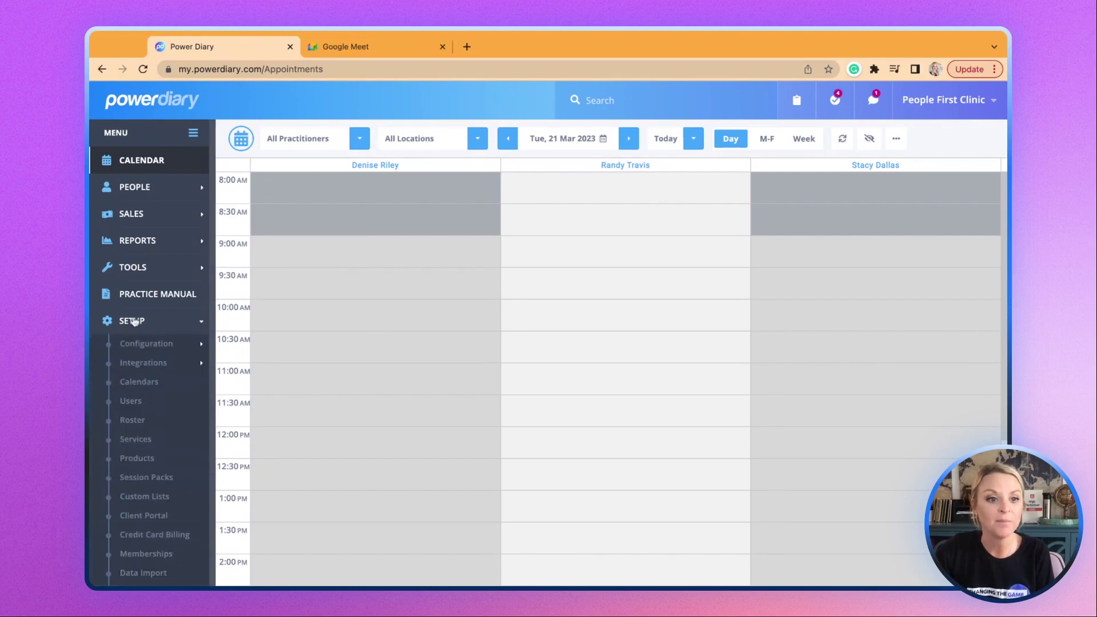
left_click(146, 347)
left_click(146, 463)
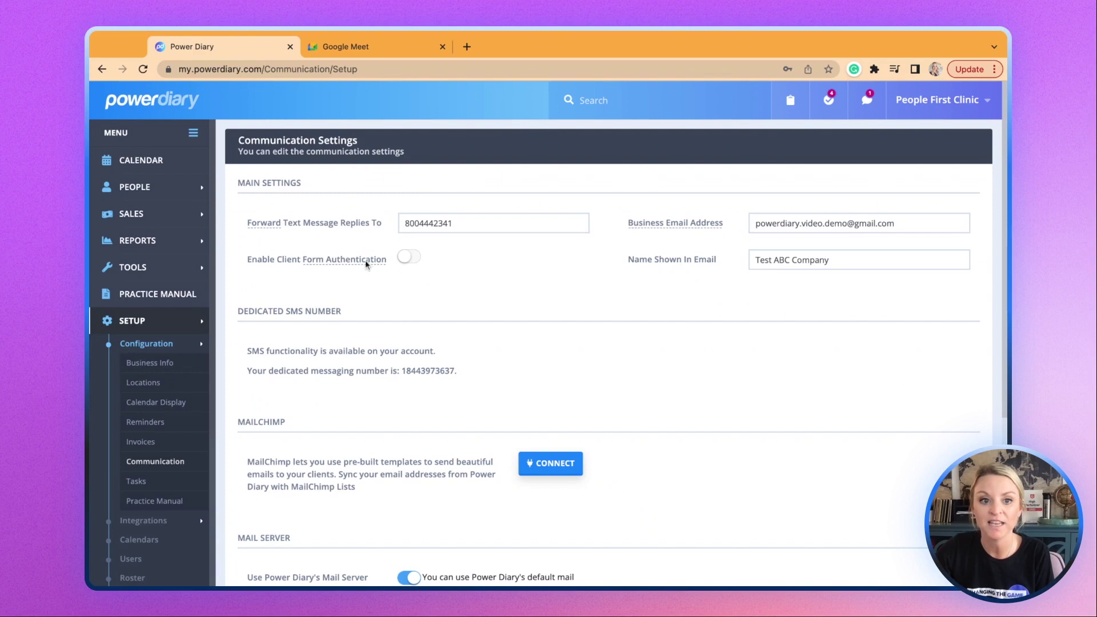
mouse_move(365, 262)
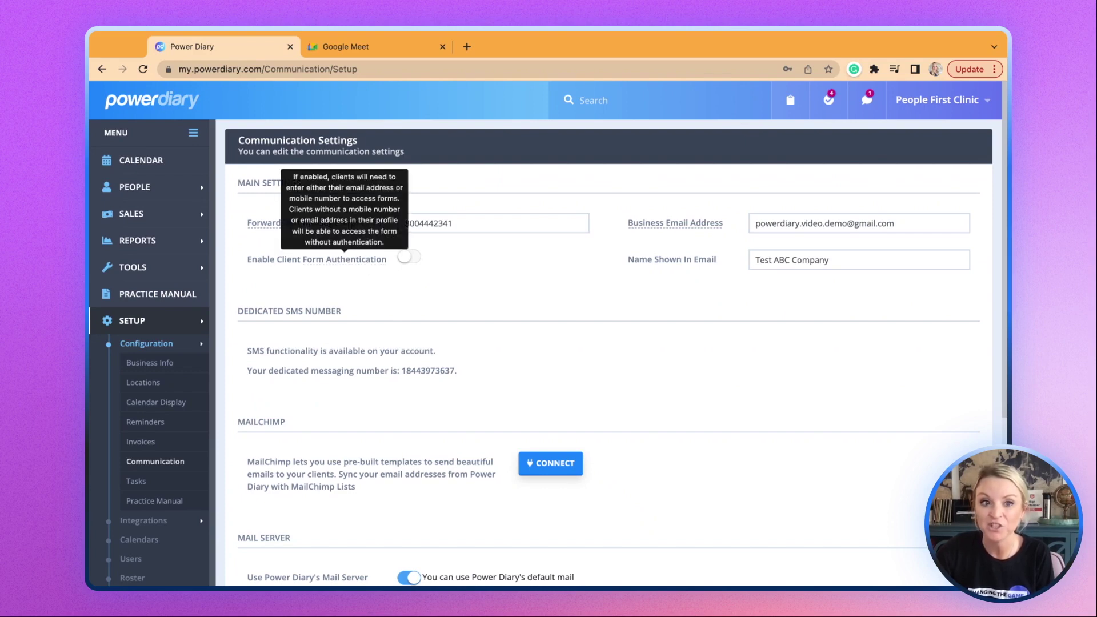
left_click(407, 260)
scroll(551, 283, "down", 5)
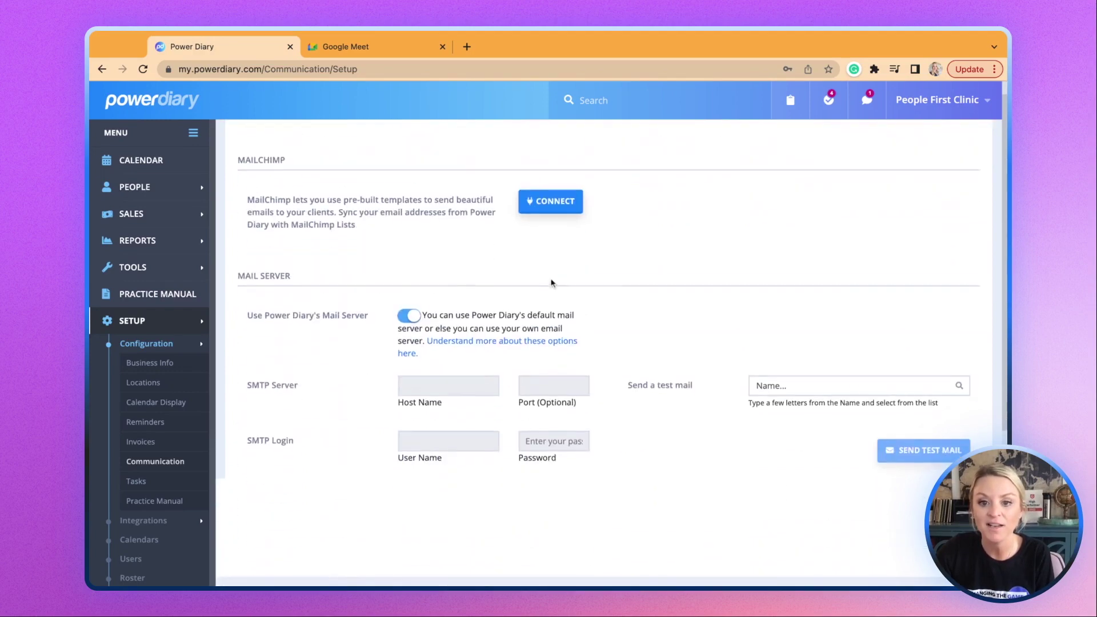
left_click(915, 551)
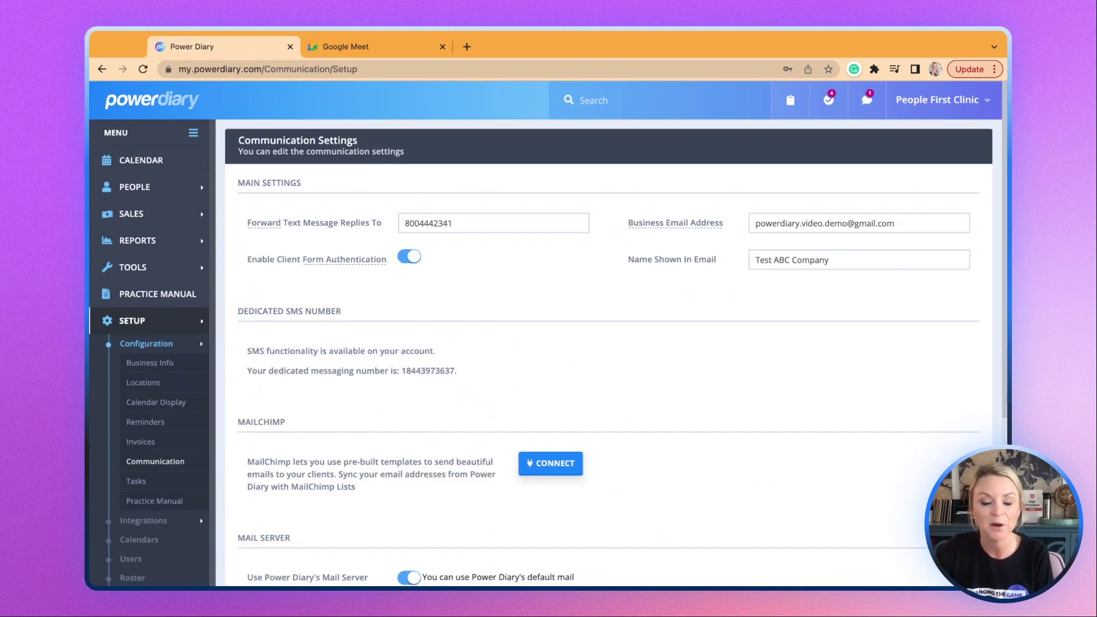
left_click(159, 323)
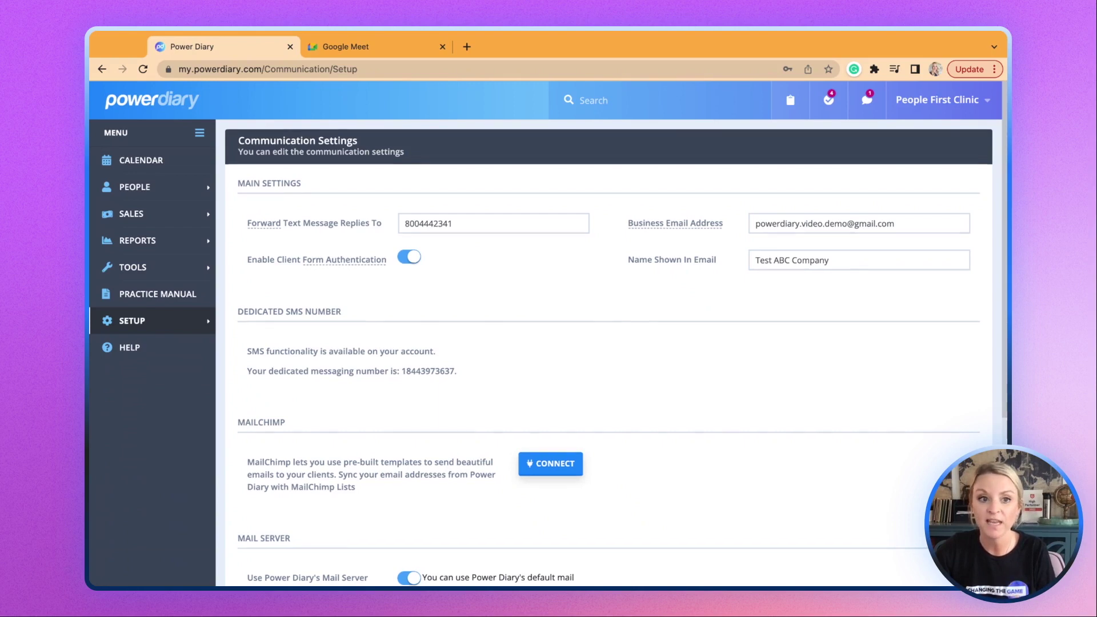
left_click(137, 269)
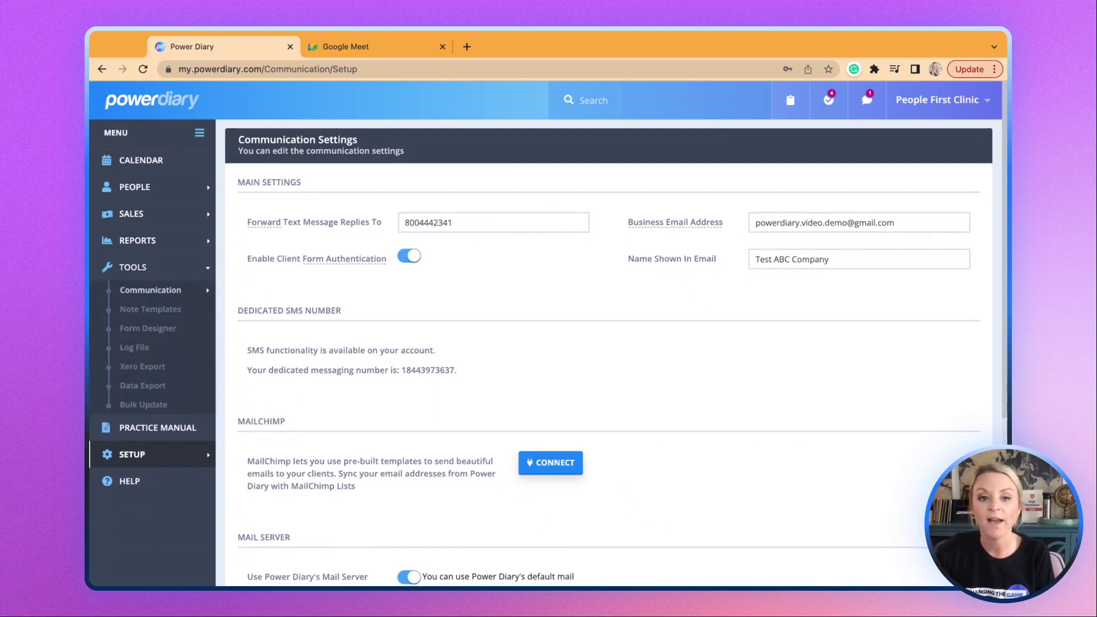
Open the New Client Onboarding Template under Tools > Communication > Templates and highlight its authentication paragraph.
left_click(150, 290)
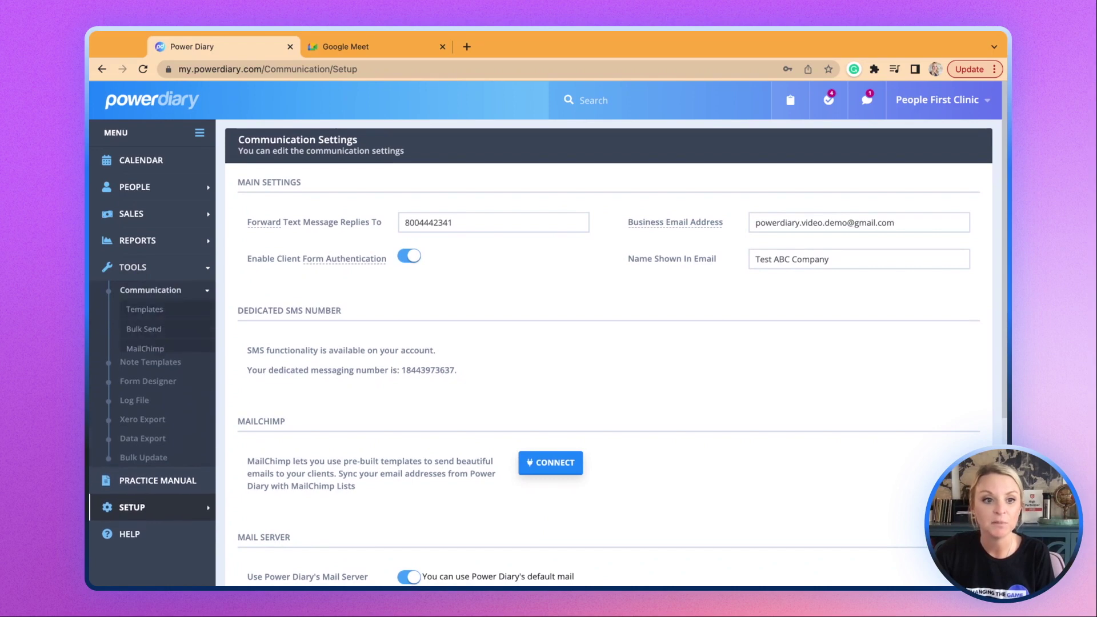
left_click(143, 312)
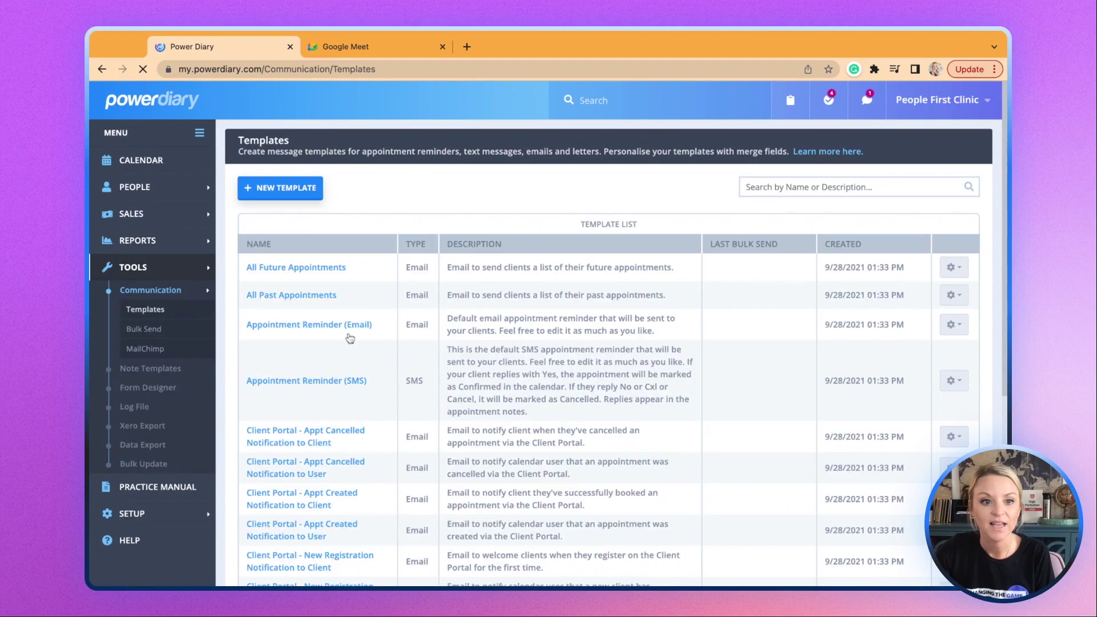
scroll(519, 433, "down", 5)
scroll(369, 463, "down", 2)
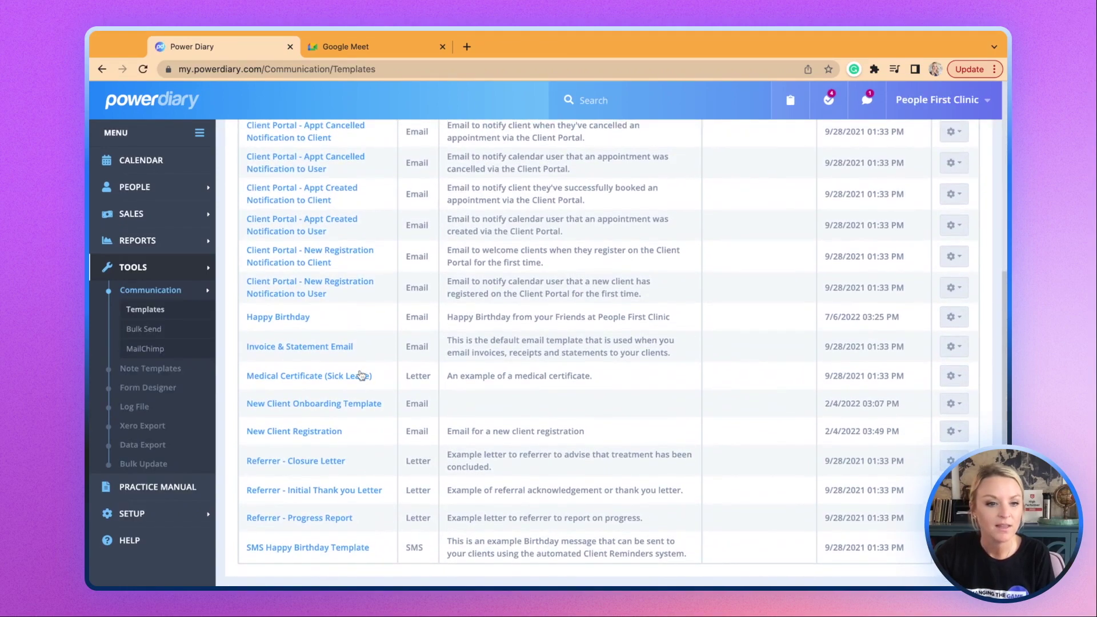
left_click(341, 405)
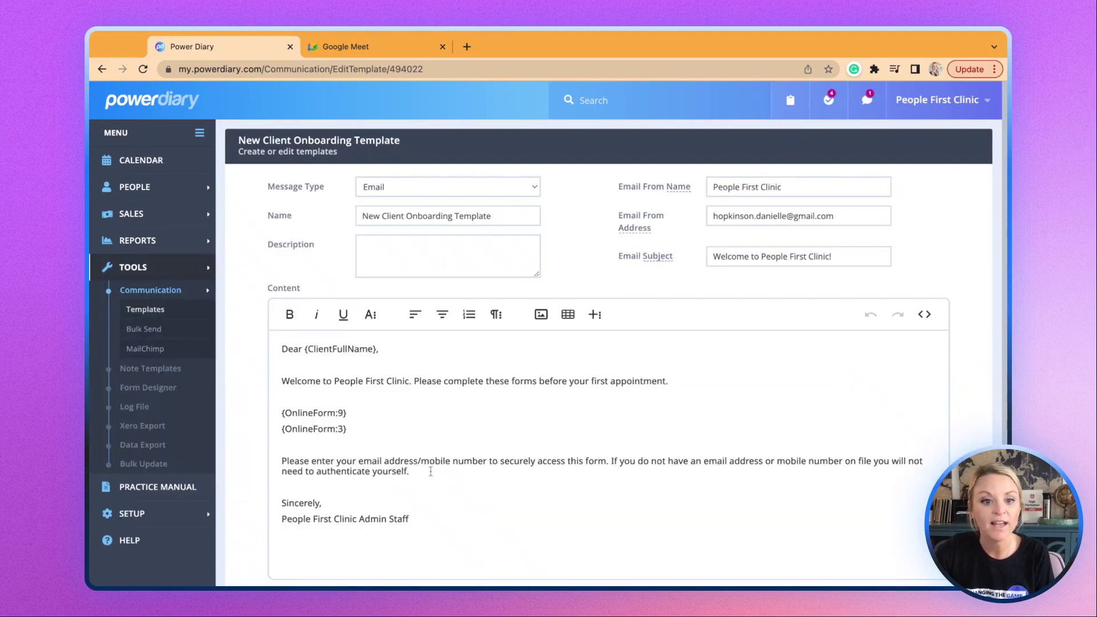
triple_click(429, 472)
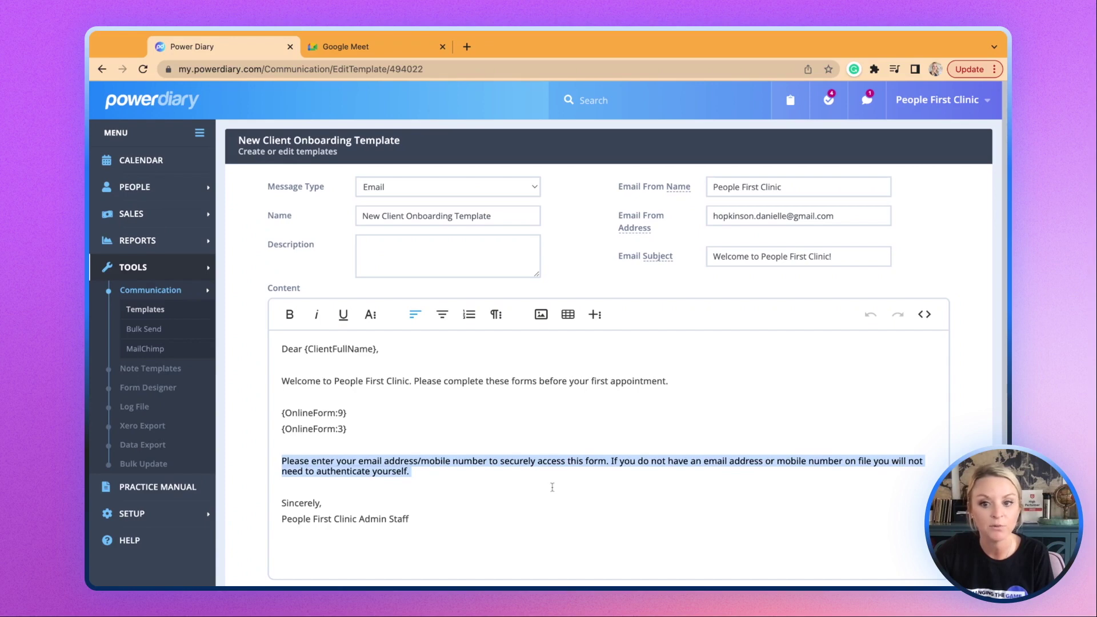
scroll(552, 487, "down", 2)
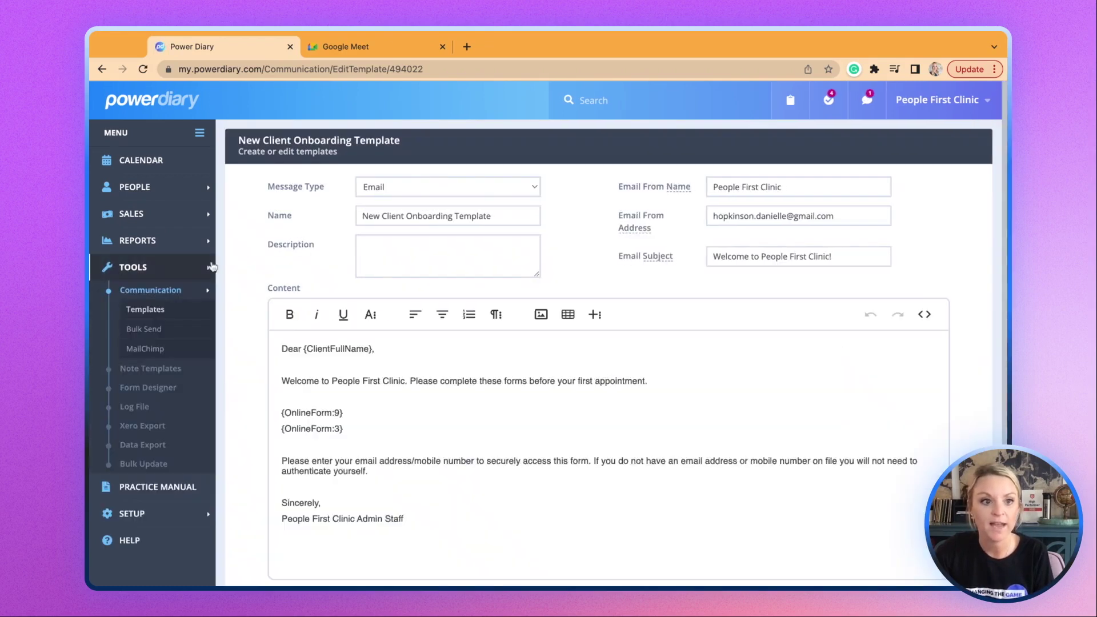
left_click(142, 189)
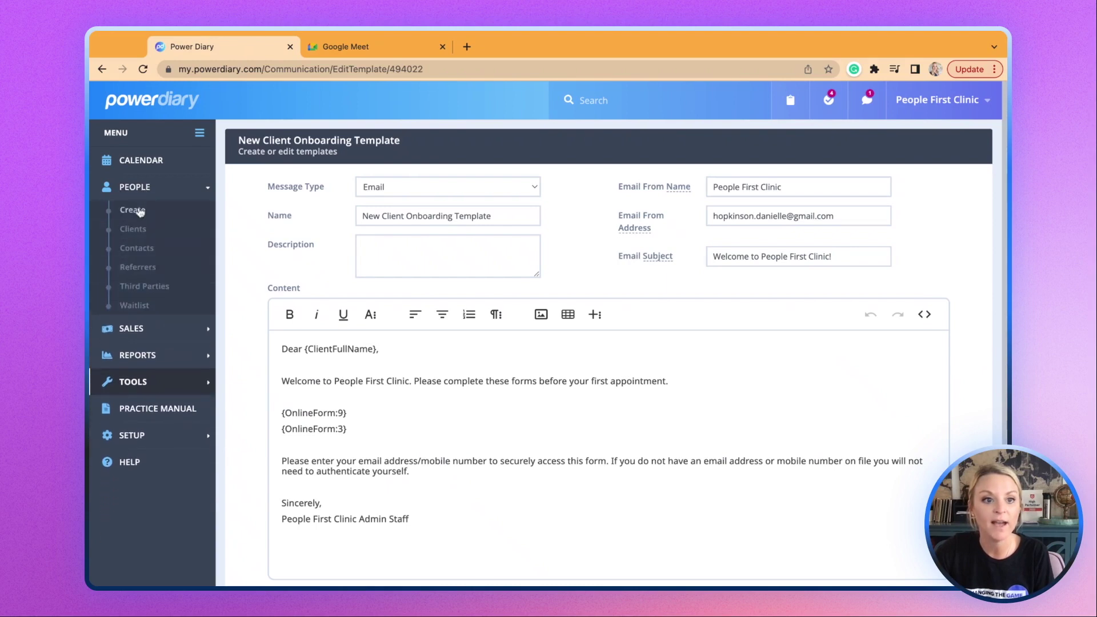
Open the most recent client's profile and start a new email to them.
left_click(135, 229)
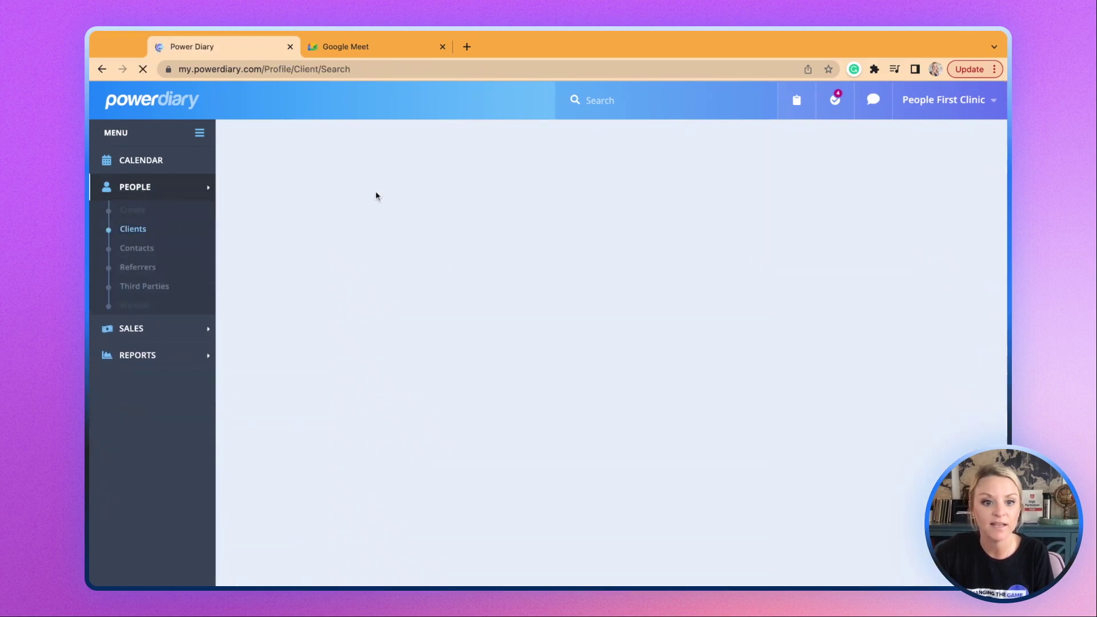
left_click(256, 326)
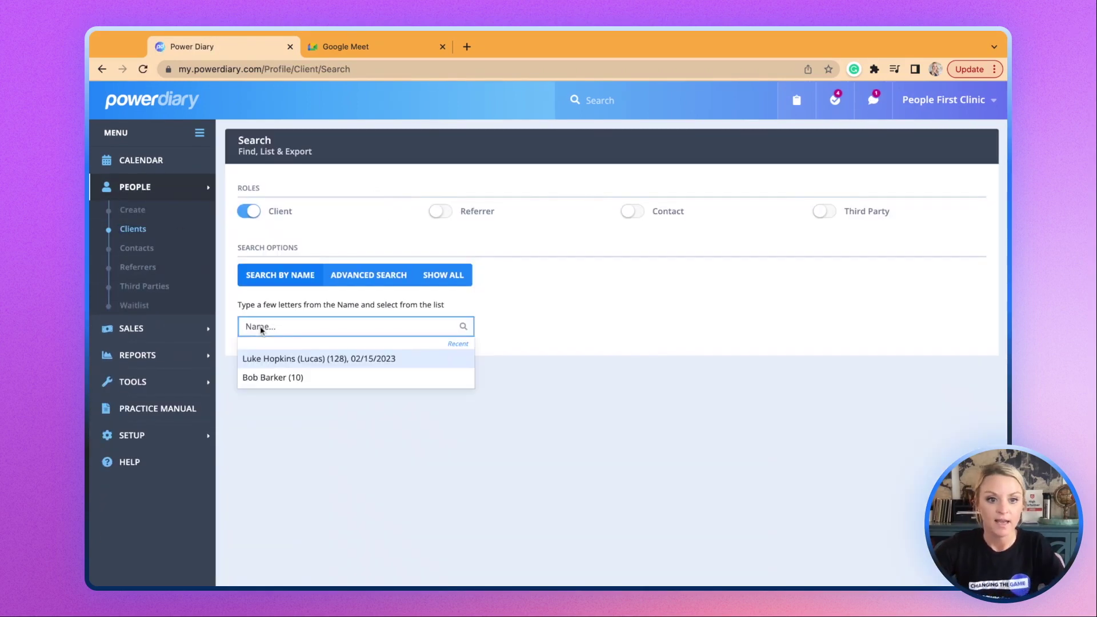
left_click(266, 360)
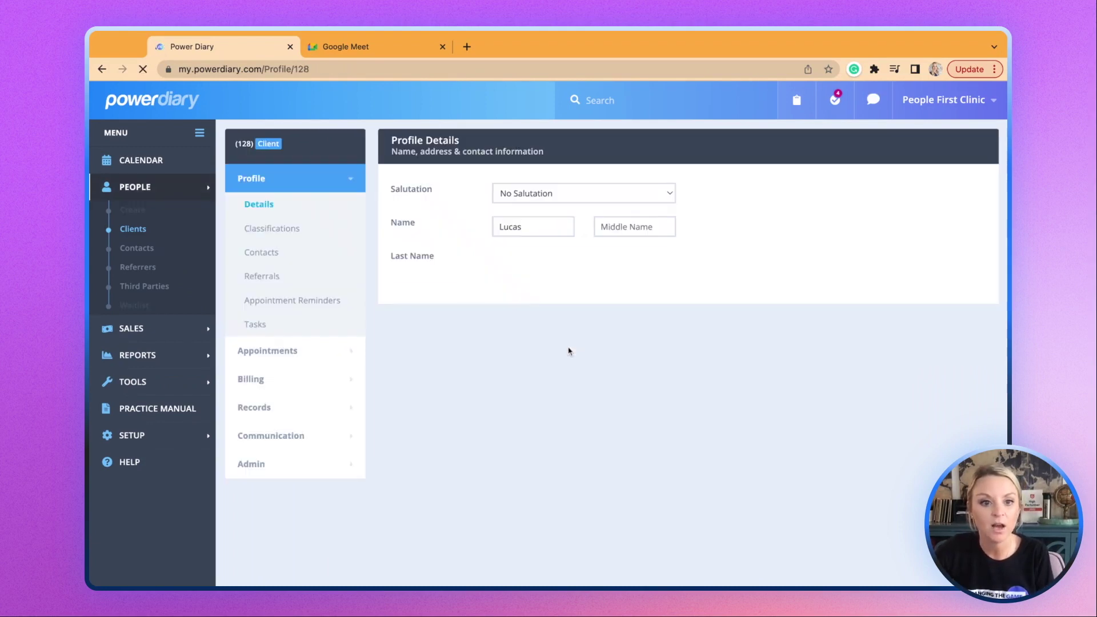
left_click(275, 436)
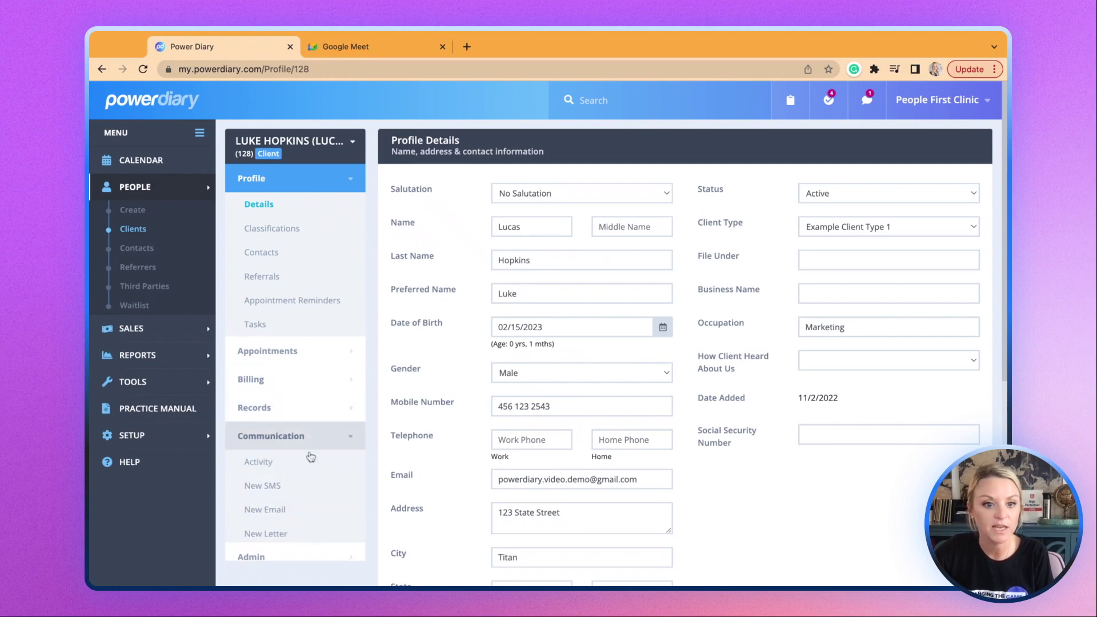
left_click(265, 509)
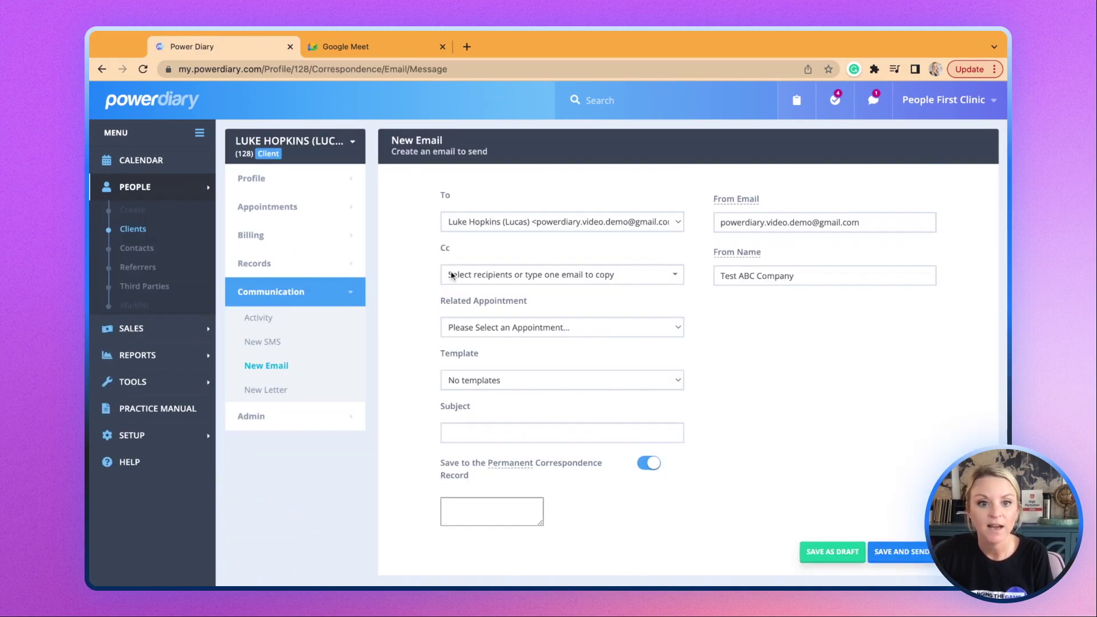
Load the New Client Onboarding Template into the email, review the body, and send it.
left_click(485, 382)
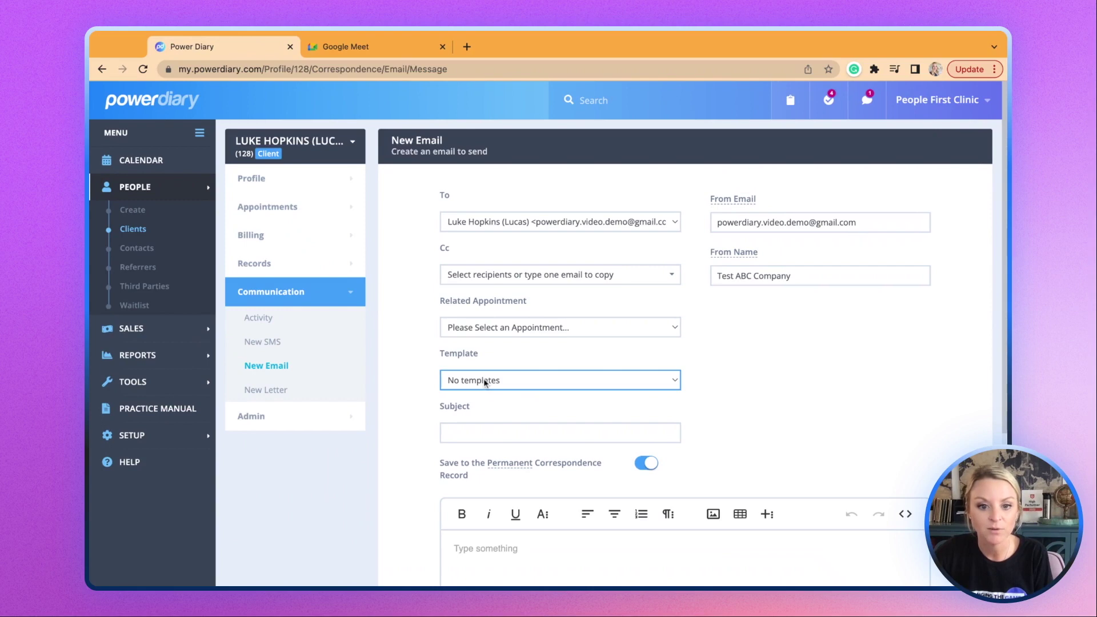
left_click(483, 378)
scroll(642, 389, "down", 5)
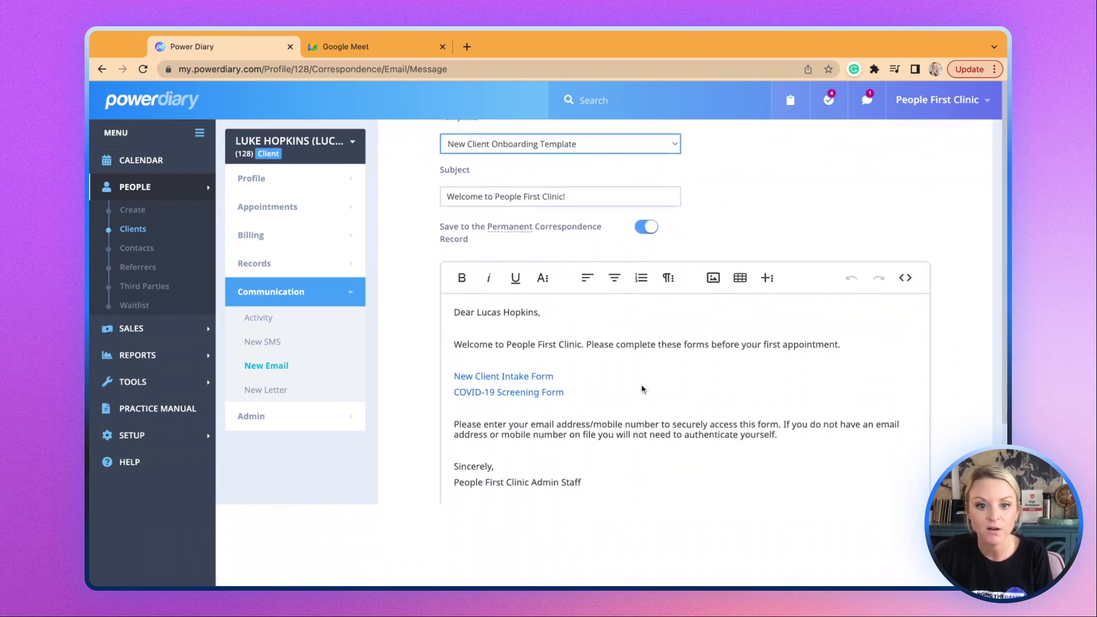
scroll(845, 558, "up", 1)
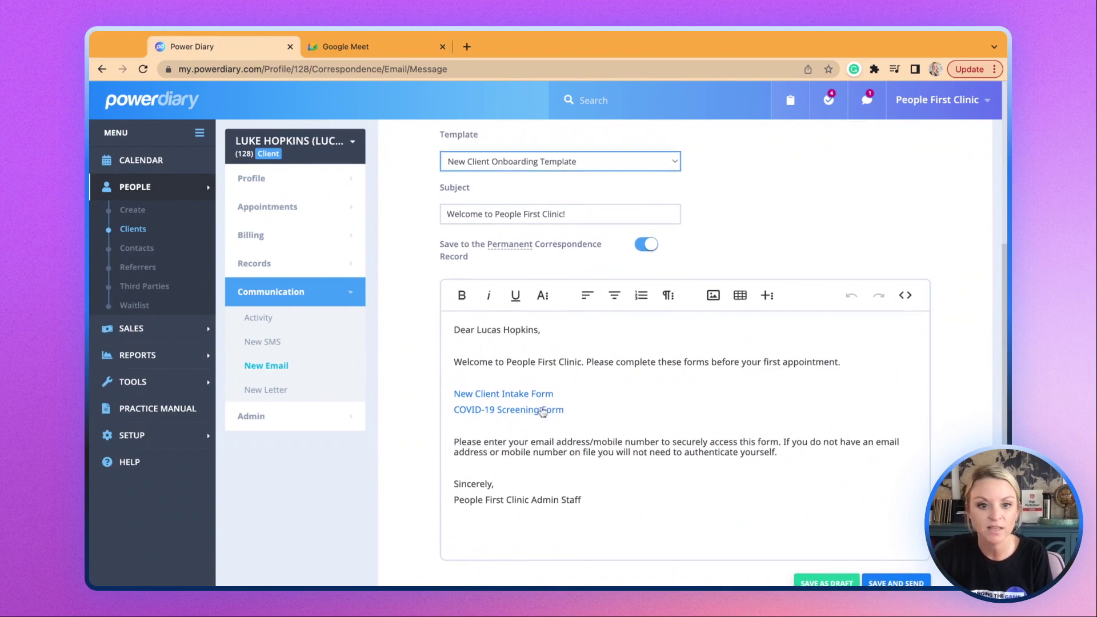
scroll(886, 537, "down", 1)
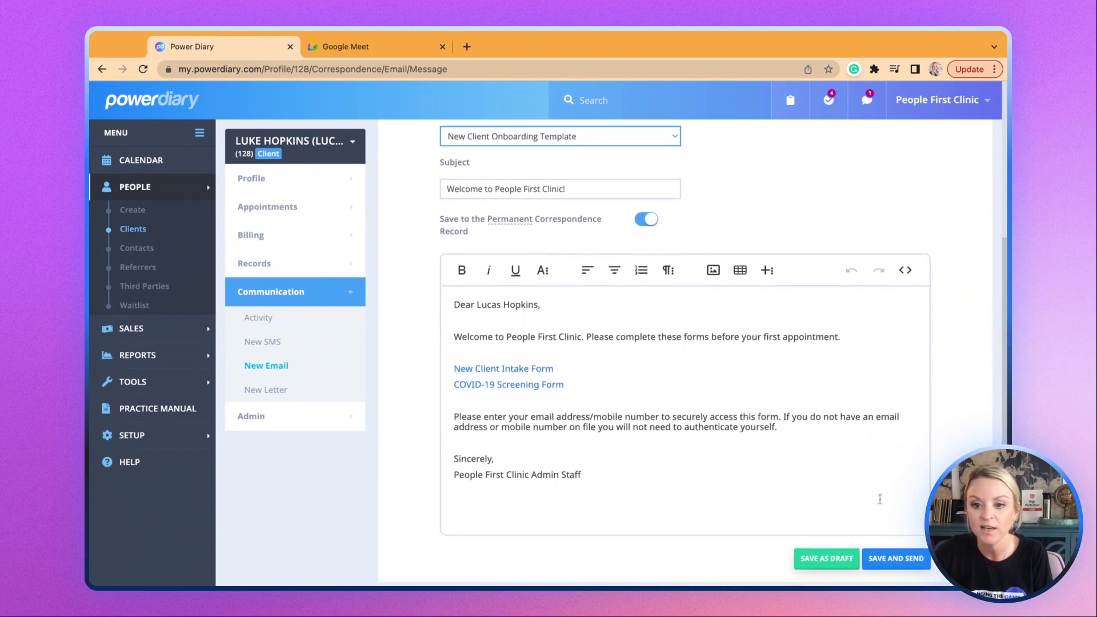
left_click(915, 565)
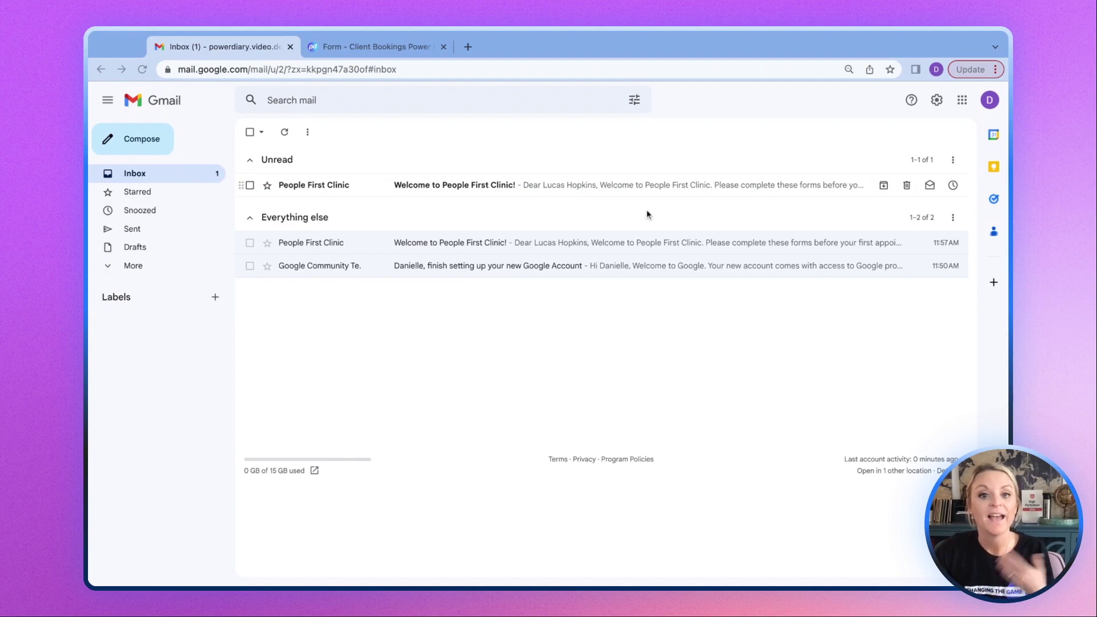
Open the unread 'Welcome to People First Clinic!' email and follow its New Client Intake Form link.
left_click(593, 187)
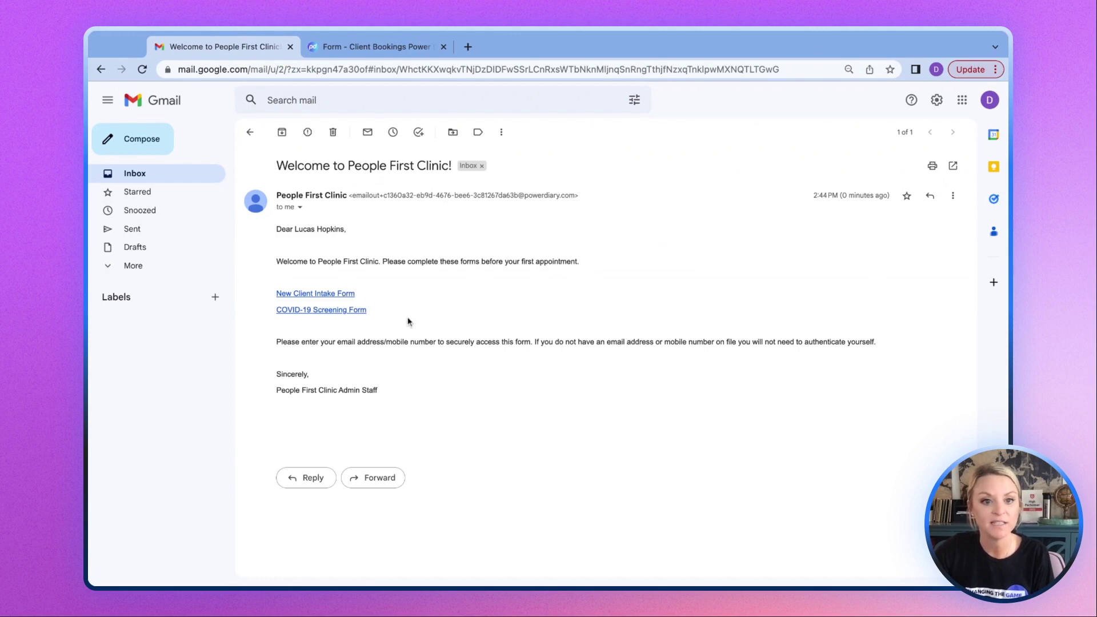
left_click(330, 294)
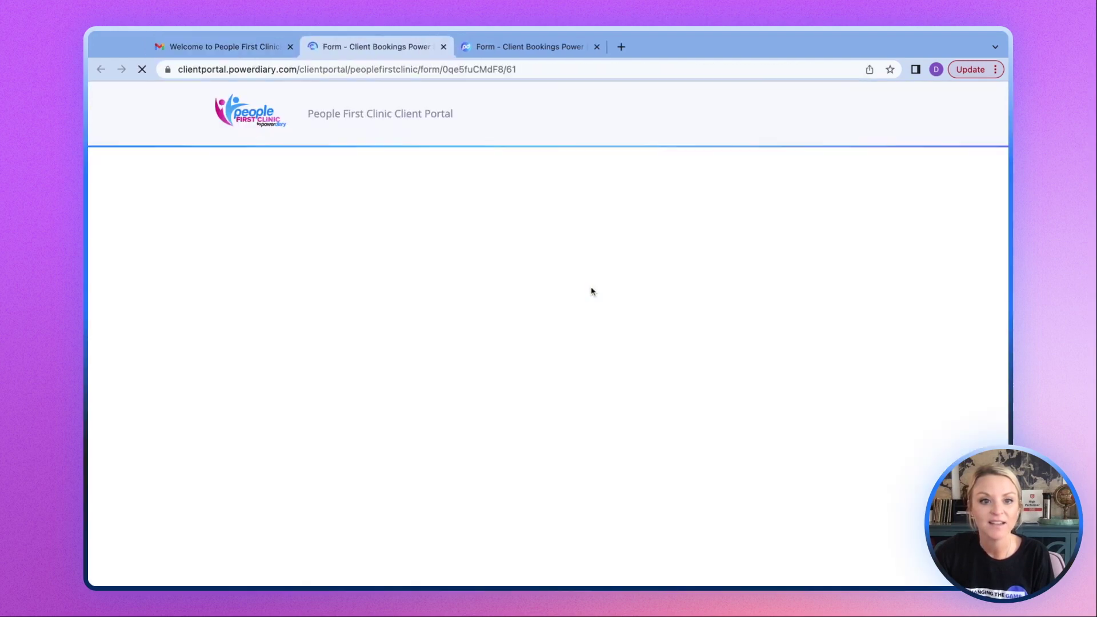
Verify with the client's saved email address to unlock the New Client Intake Form.
left_click(308, 264)
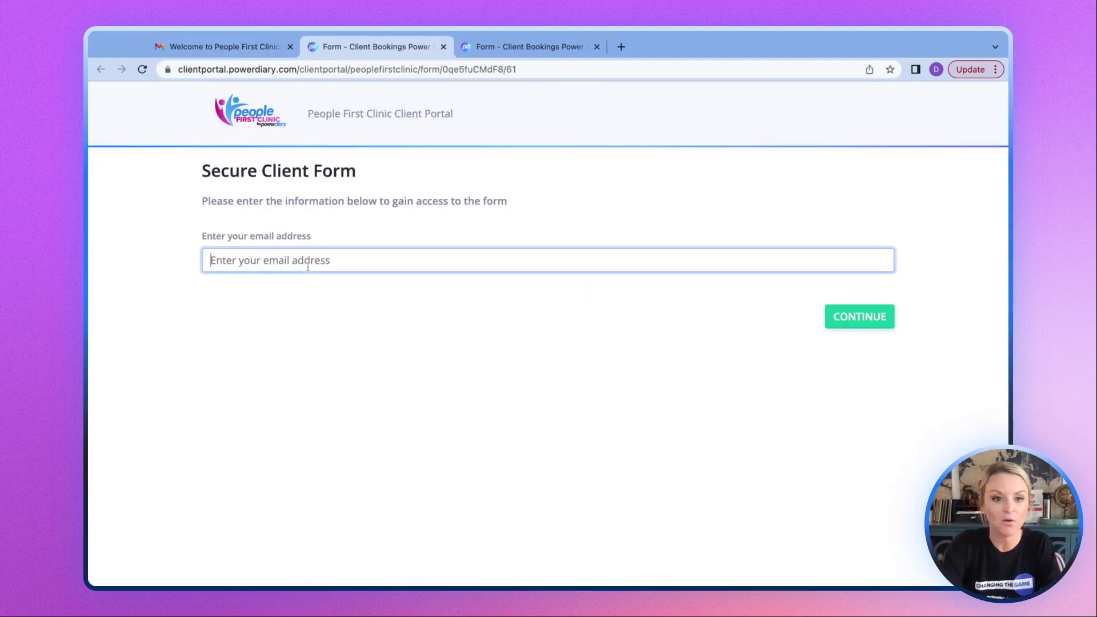
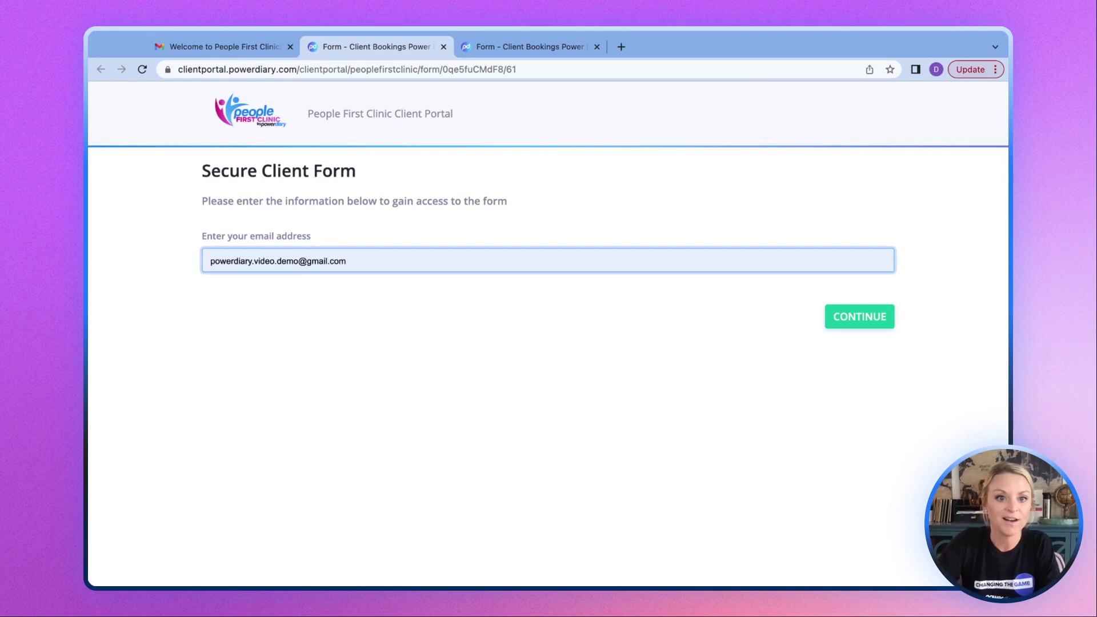
left_click(535, 297)
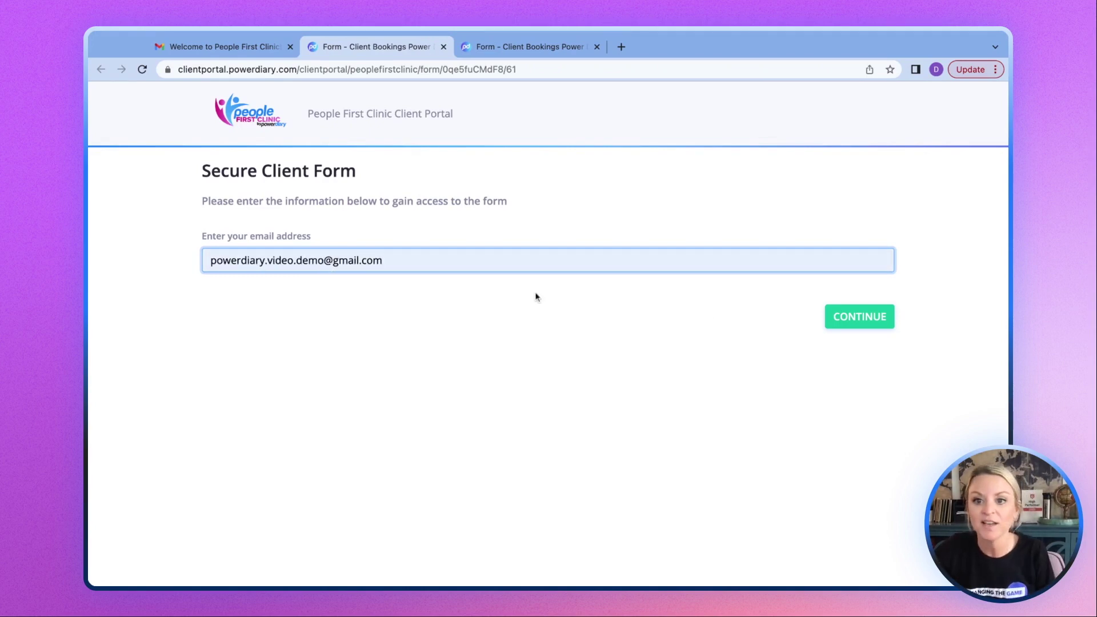
left_click(866, 317)
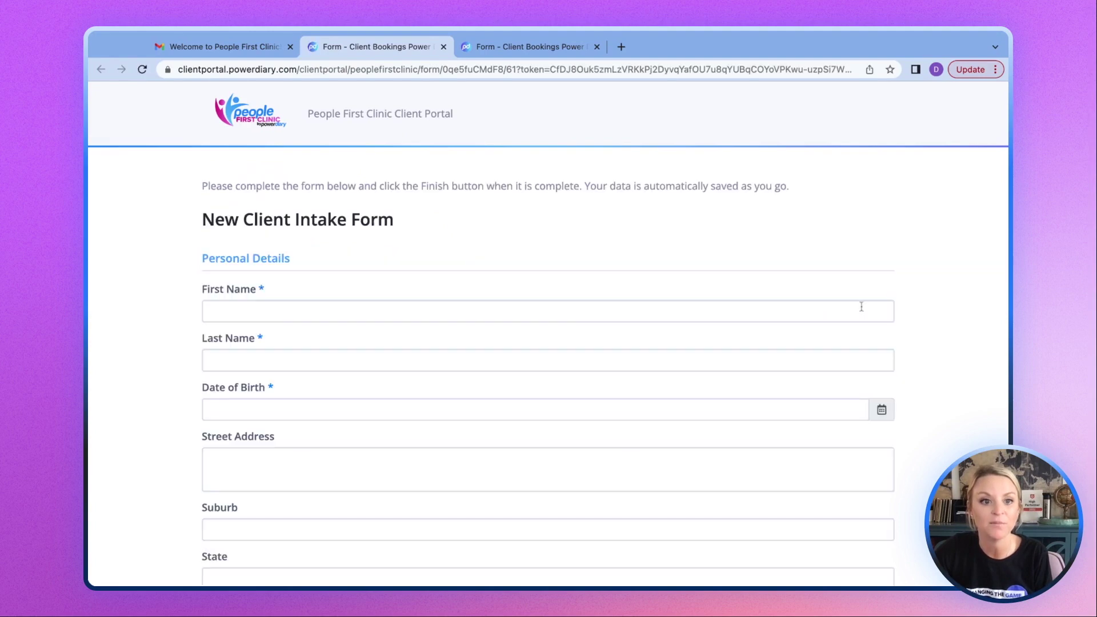
scroll(303, 304, "down", 10)
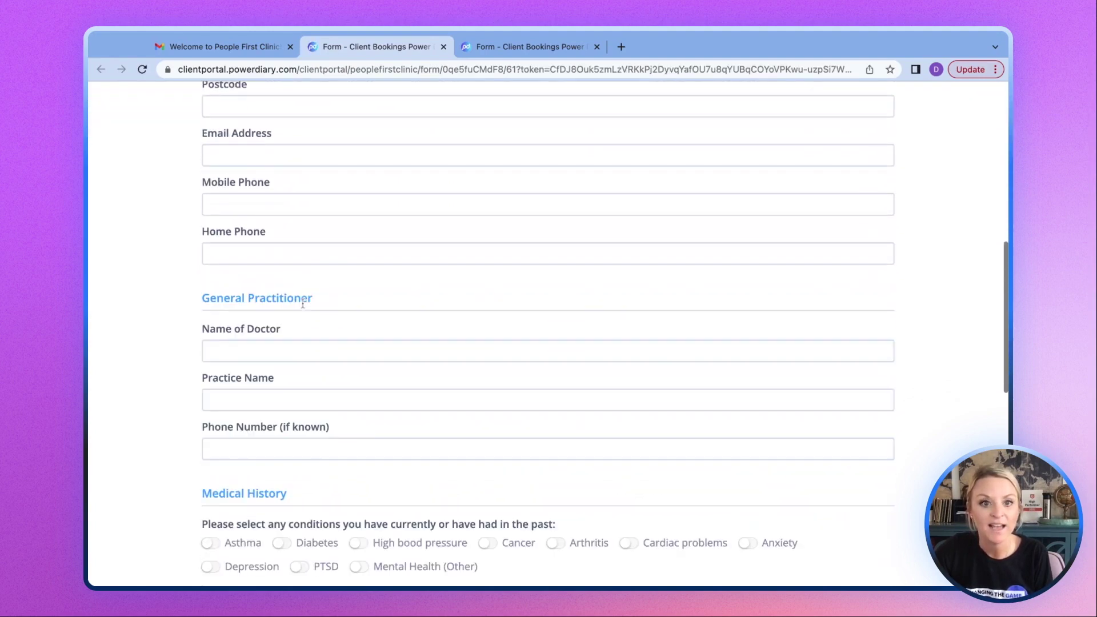
scroll(303, 303, "up", 10)
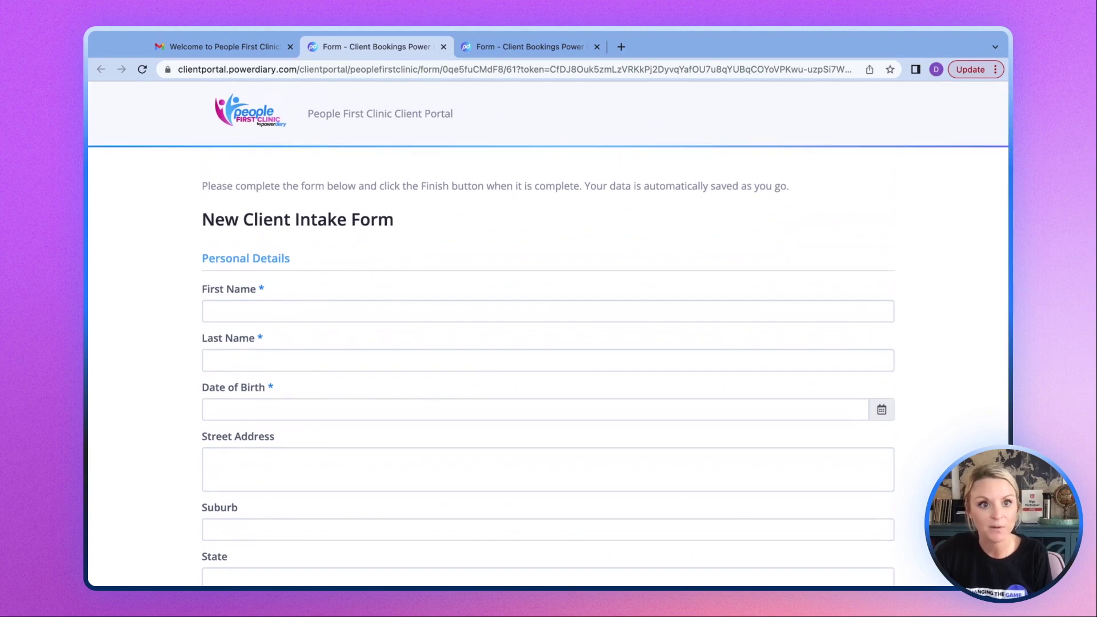
Close the intake form and unlock the COVID-19 Screening Form with the client's saved email address.
left_click(444, 47)
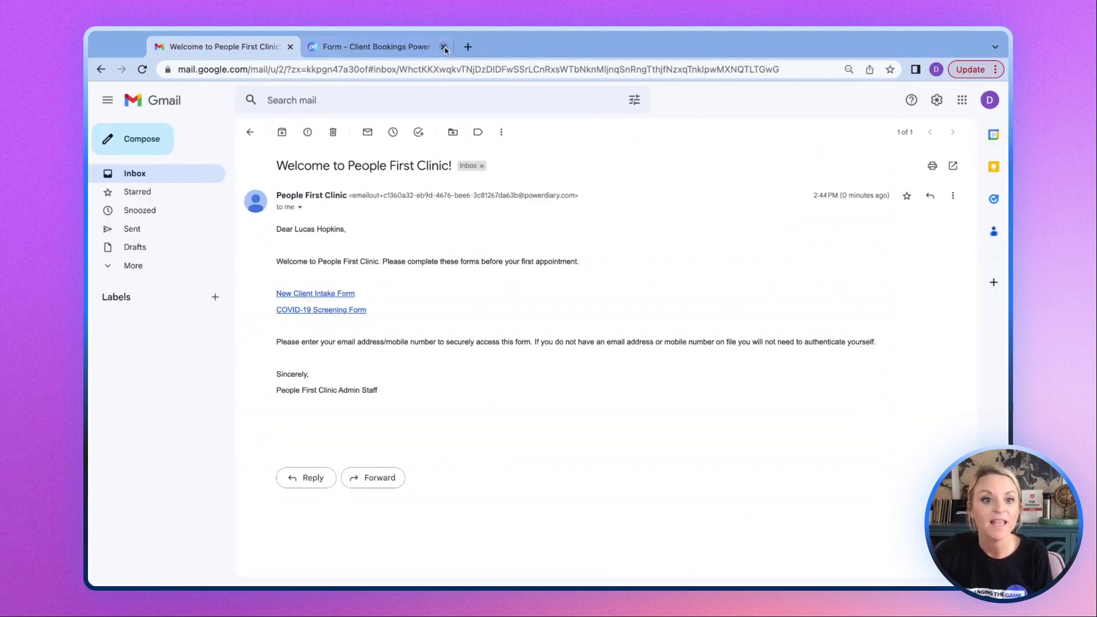
left_click(291, 312)
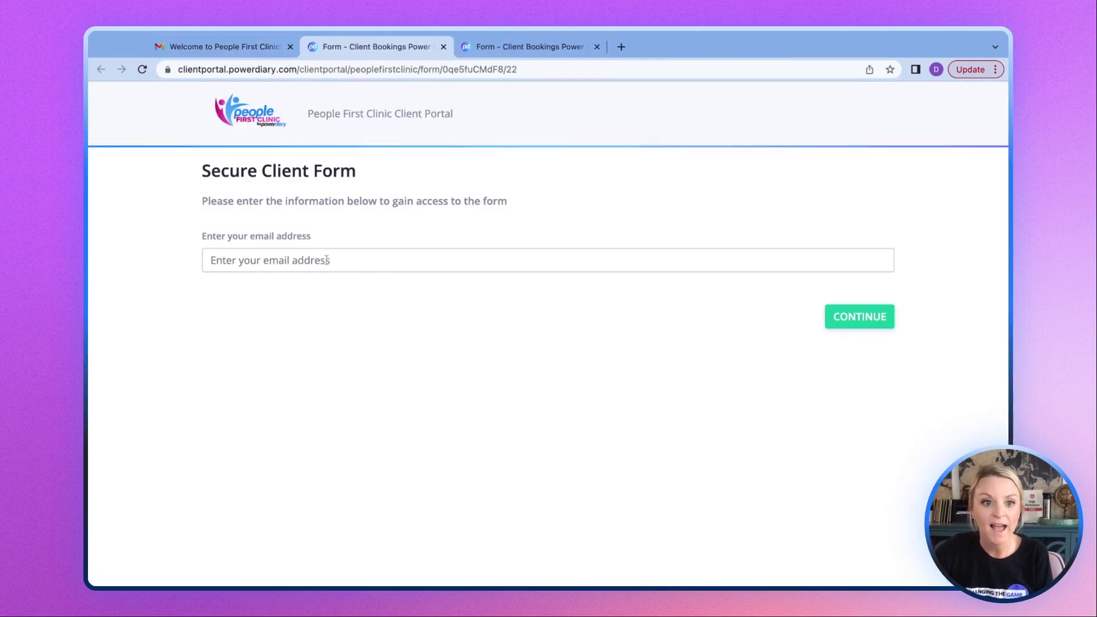
left_click(312, 259)
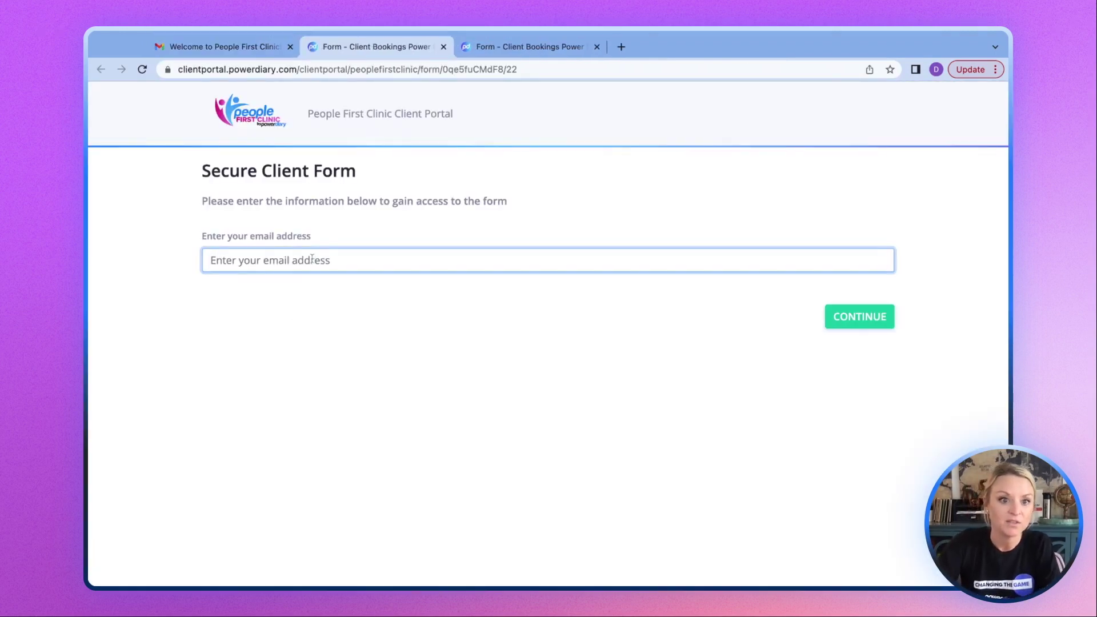
key("Down")
key("Return")
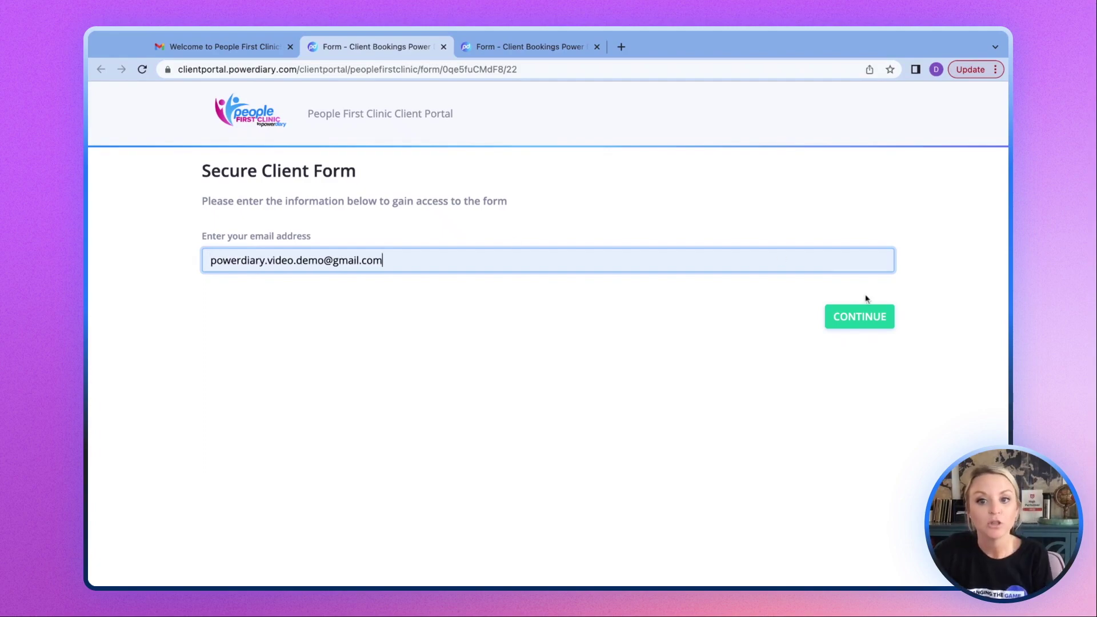
left_click(859, 316)
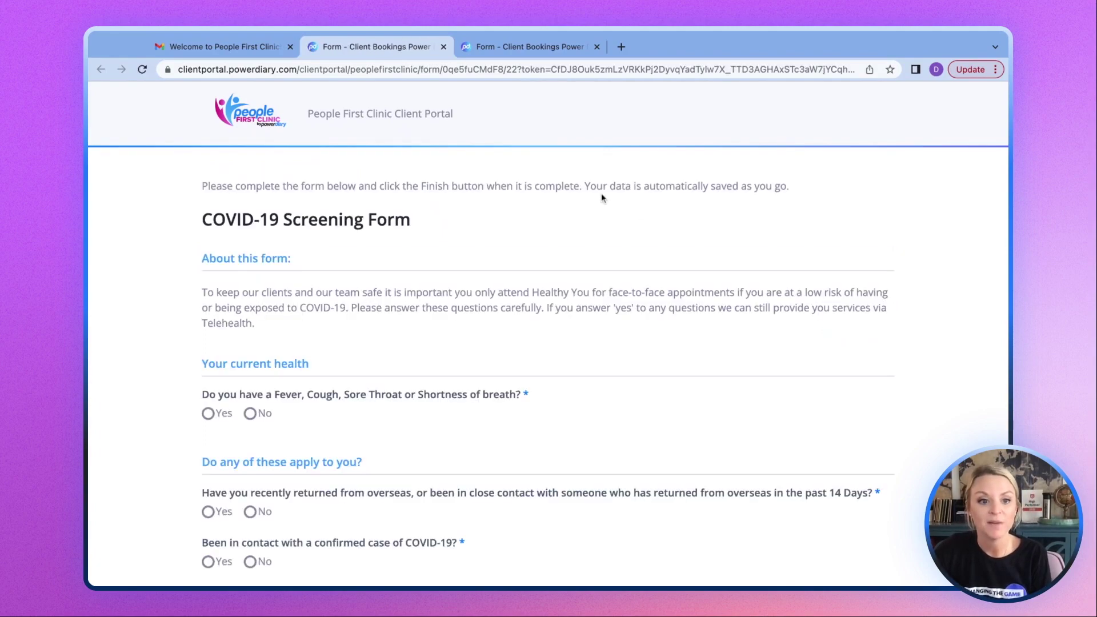
Look over the unlocked COVID-19 Screening Form, then close it to return to the welcome email.
scroll(552, 205, "down", 7)
scroll(552, 206, "up", 3)
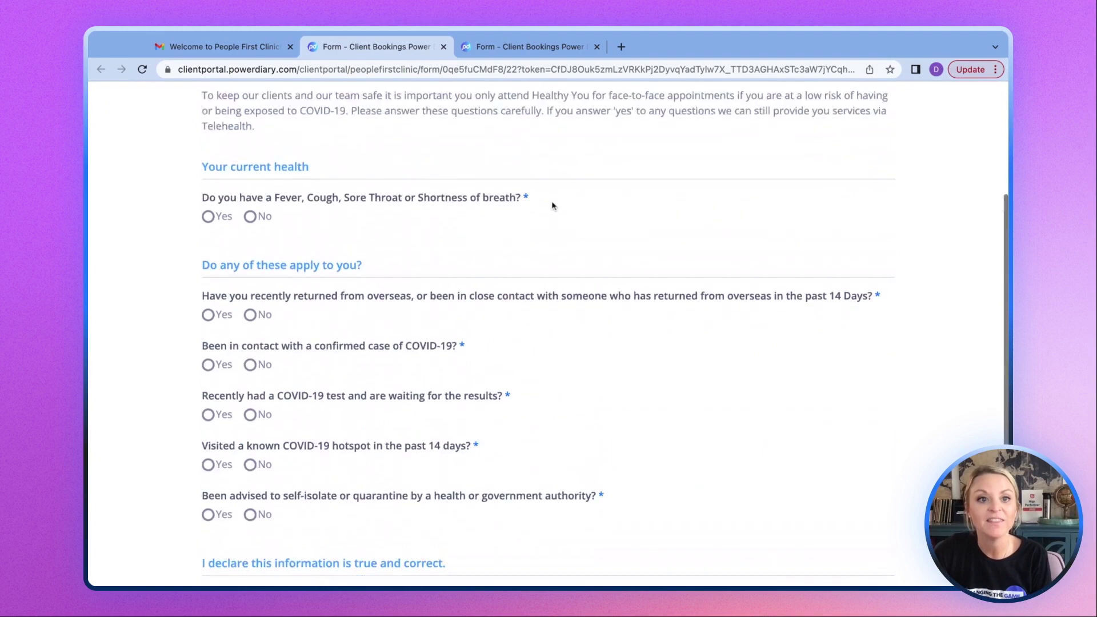
scroll(552, 205, "up", 4)
scroll(552, 206, "down", 8)
scroll(552, 205, "up", 8)
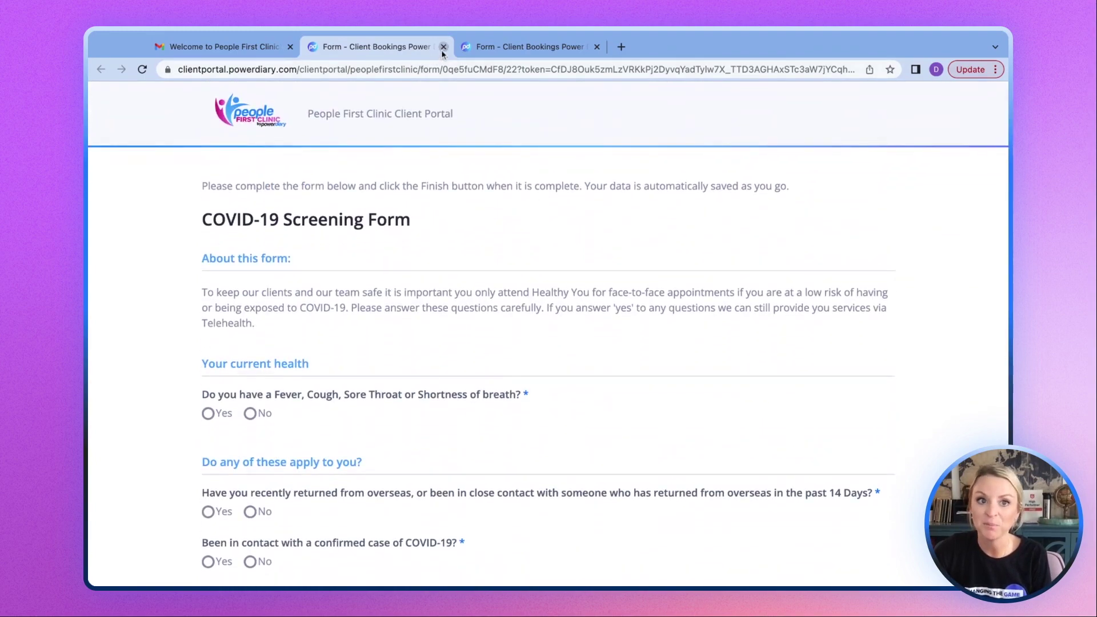
left_click(443, 47)
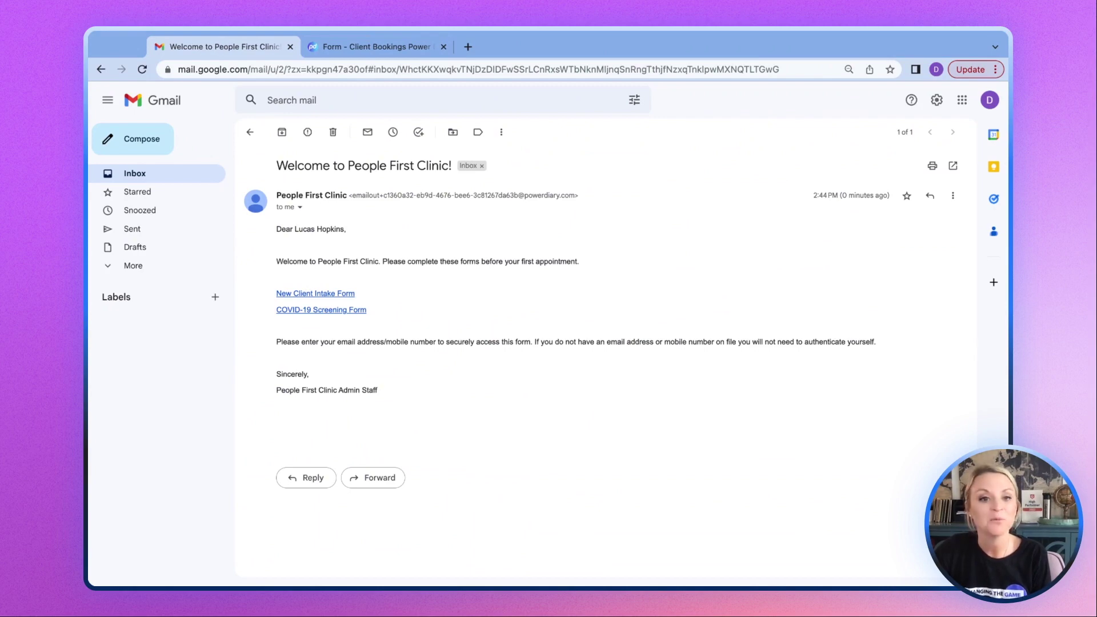